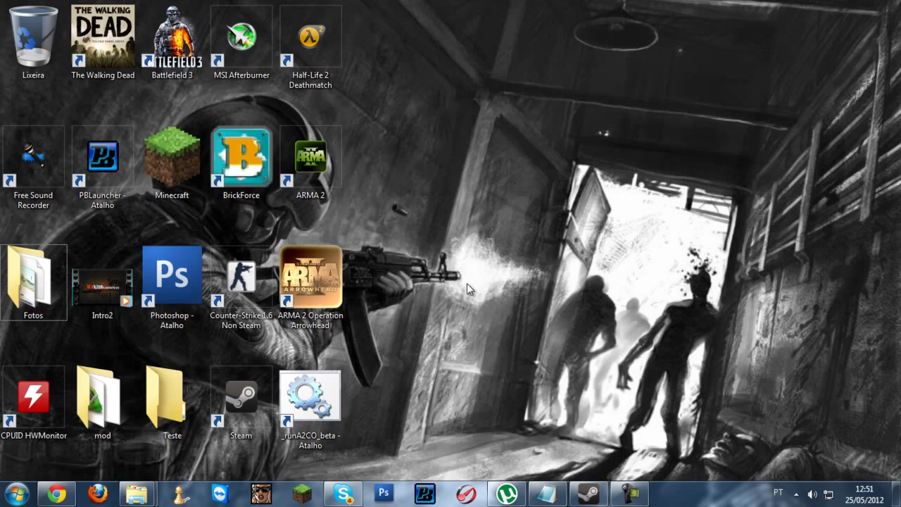
{"action": "double_click", "coordinate": [326, 322]}
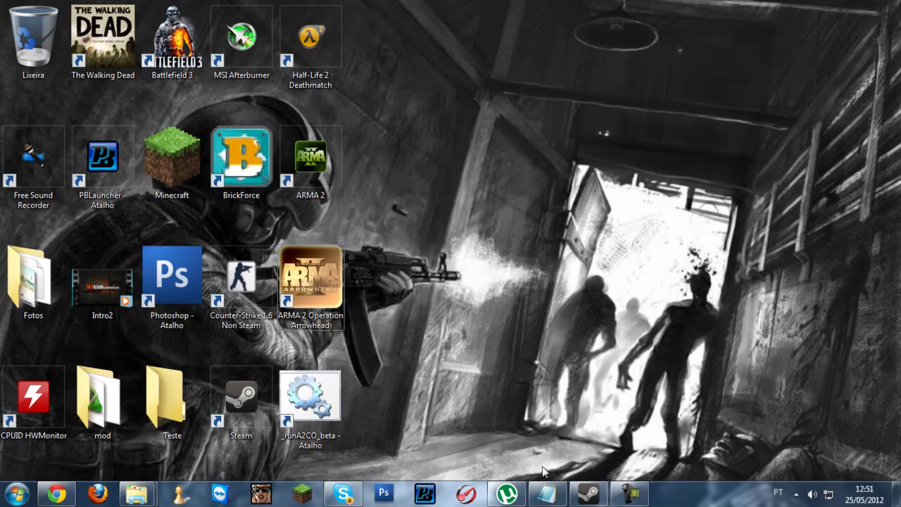
{"action": "left_click_drag", "start_coordinate": [575, 442], "coordinate": [687, 363]}
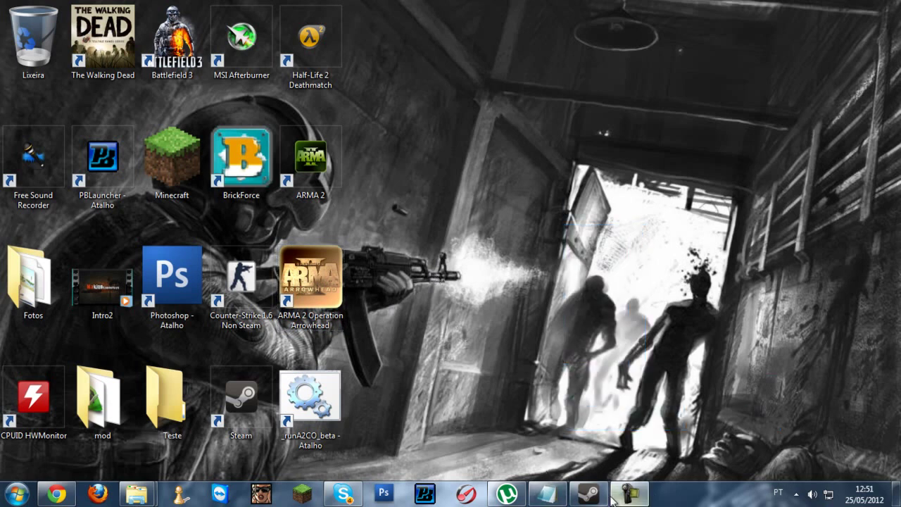
Show the ARMA 2: Operation Arrowhead entry in the Steam library and minimise the open windows
{"action": "left_click", "coordinate": [589, 494]}
{"action": "left_click", "coordinate": [90, 104]}
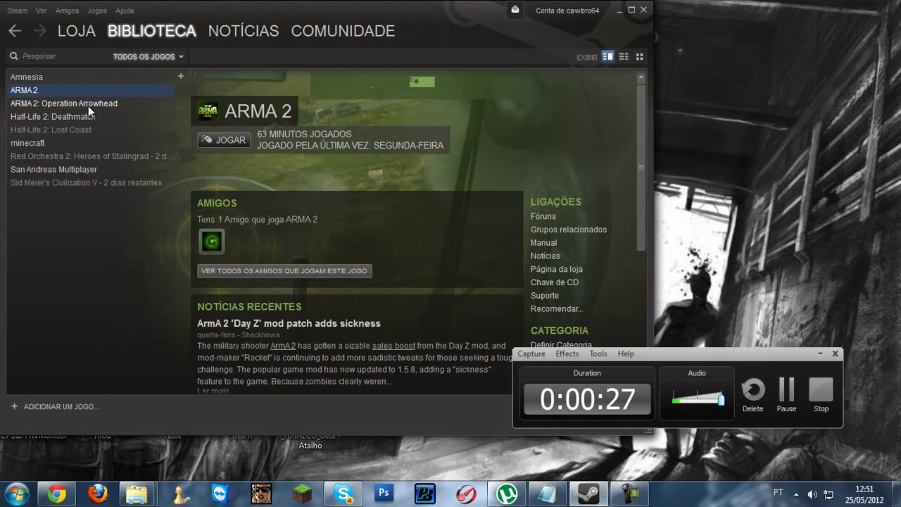
{"action": "left_click", "coordinate": [620, 10]}
{"action": "left_click", "coordinate": [818, 354]}
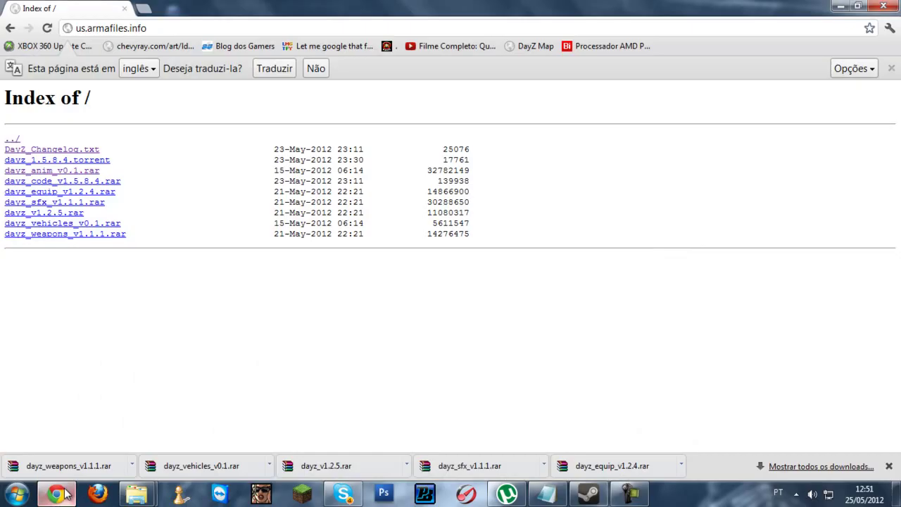
Switch to Chrome and load the dayzmod.com website
{"action": "left_click", "coordinate": [57, 493]}
{"action": "left_click", "coordinate": [143, 30]}
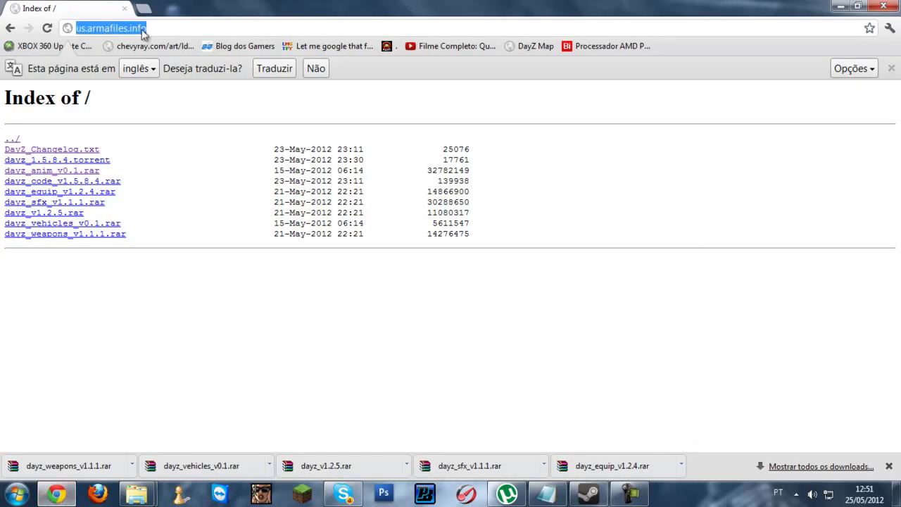
{"action": "type", "text": "dayzmo"}
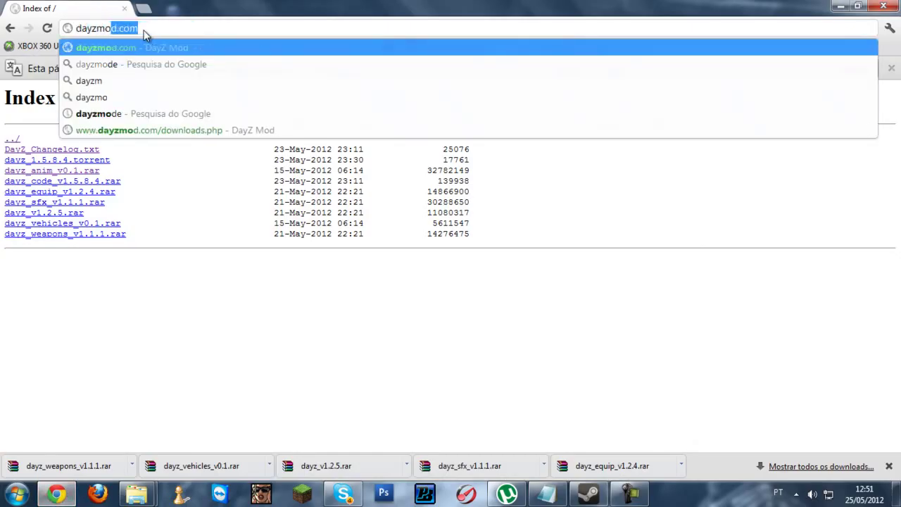
{"action": "key", "text": "Return"}
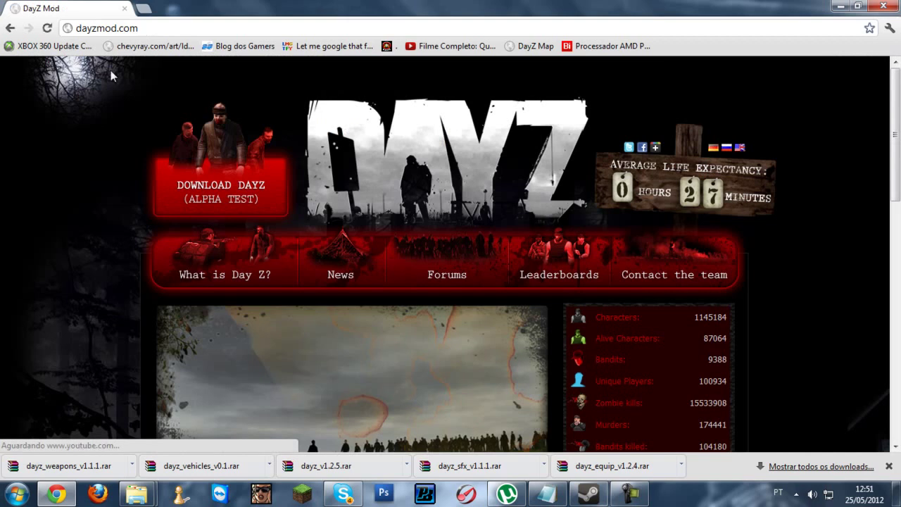
Go to the DayZ alpha download page and open the USA mirror's file index
{"action": "scroll", "coordinate": [209, 223], "scroll_direction": "down", "scroll_amount": 3}
{"action": "scroll", "coordinate": [89, 233], "scroll_direction": "up", "scroll_amount": 3}
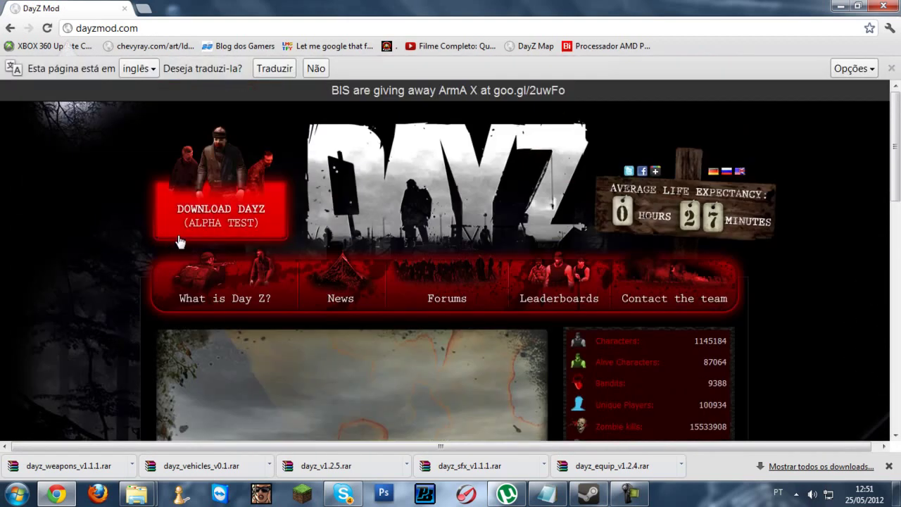
{"action": "left_click", "coordinate": [248, 225]}
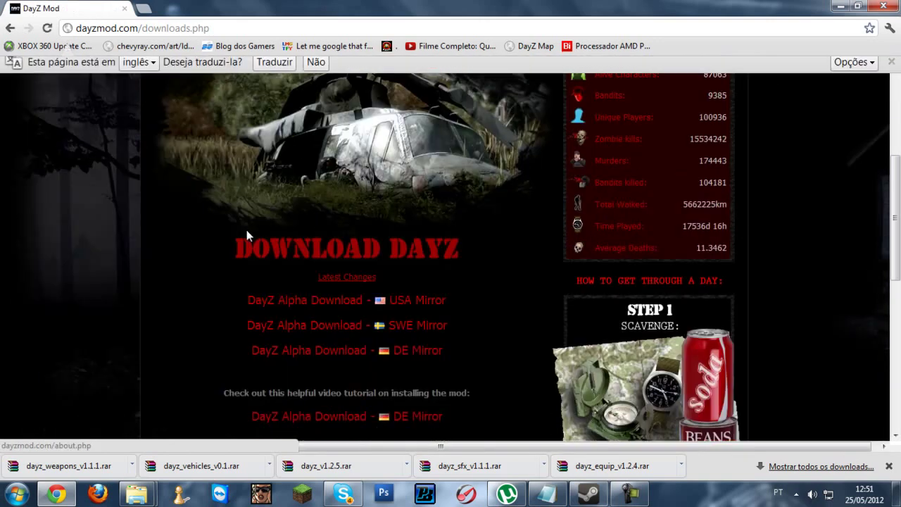
{"action": "scroll", "coordinate": [355, 271], "scroll_direction": "up", "scroll_amount": 1}
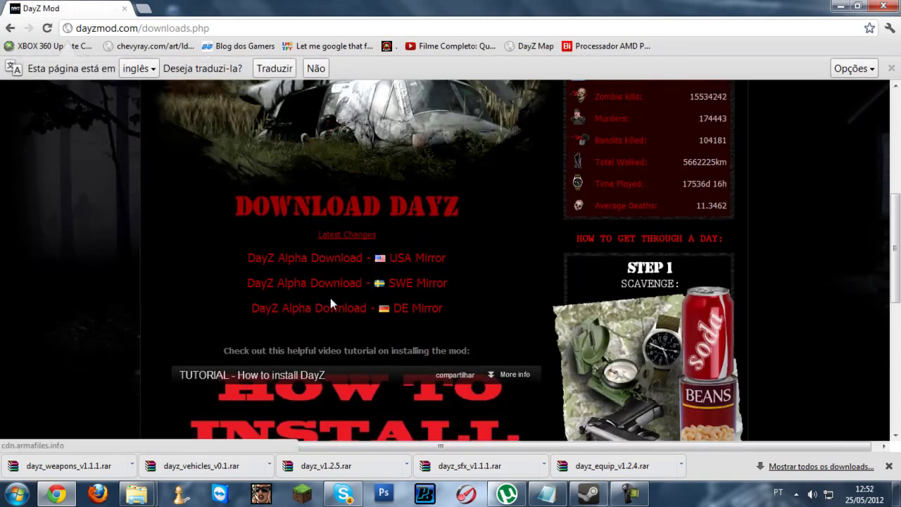
{"action": "left_click", "coordinate": [357, 263]}
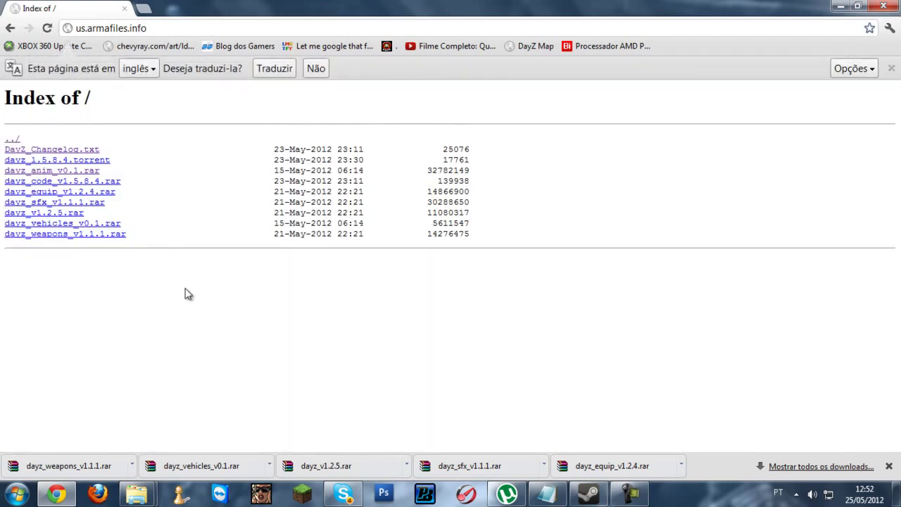
Show the downloaded dayz_vehicles_v0.1.rar in its folder and maximise that folder window
{"action": "left_click_drag", "start_coordinate": [398, 227], "coordinate": [292, 190]}
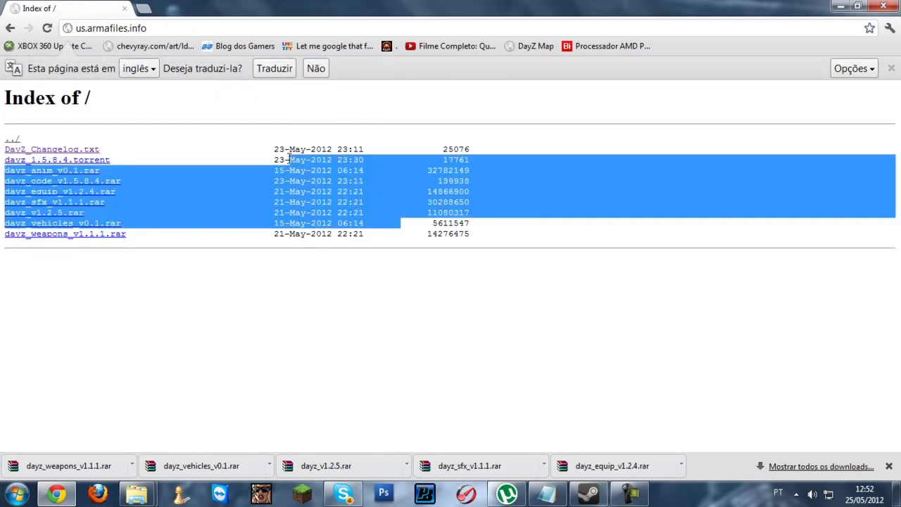
{"action": "left_click", "coordinate": [373, 280]}
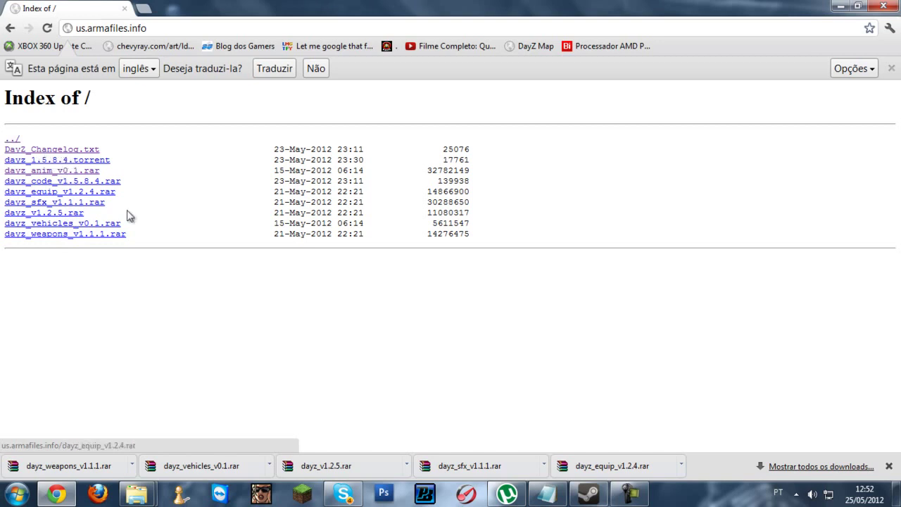
{"action": "left_click", "coordinate": [269, 465]}
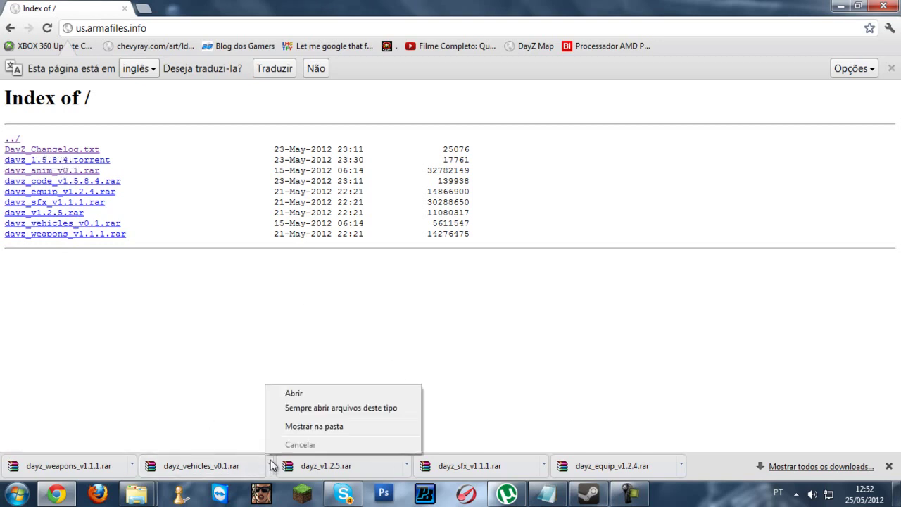
{"action": "left_click", "coordinate": [295, 427]}
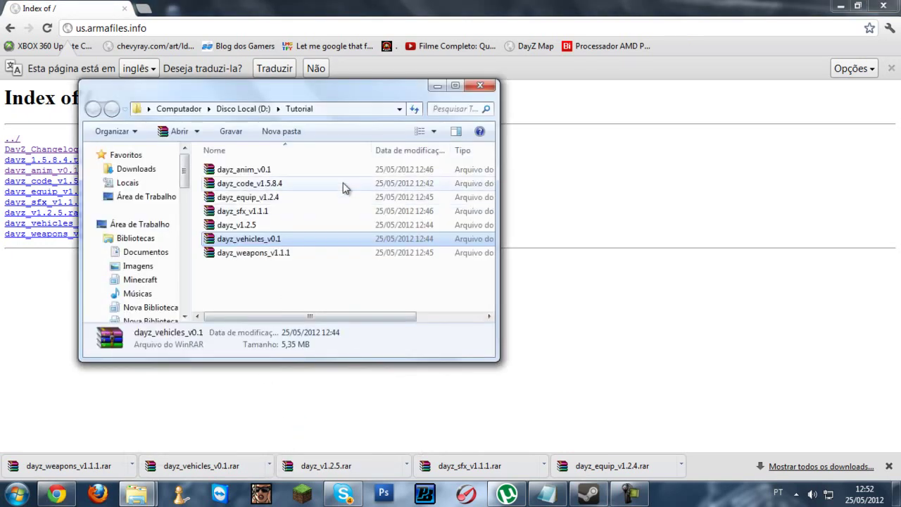
{"action": "left_click", "coordinate": [455, 86]}
{"action": "left_click_drag", "start_coordinate": [317, 287], "coordinate": [285, 266]}
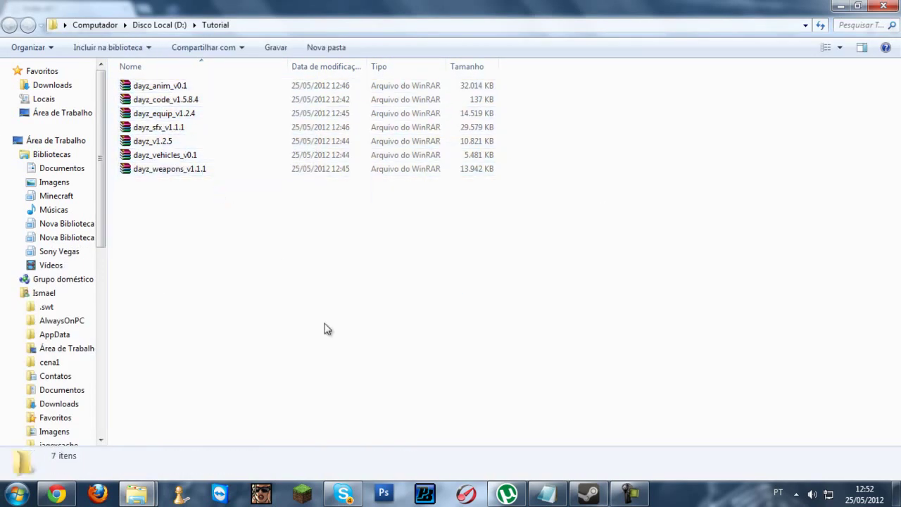
Switch to the Explorer window showing the arma 2 operation arrowhead folder and go back to the root of Disco Local (C:)
{"action": "mouse_move", "coordinate": [137, 493]}
{"action": "left_click", "coordinate": [125, 428]}
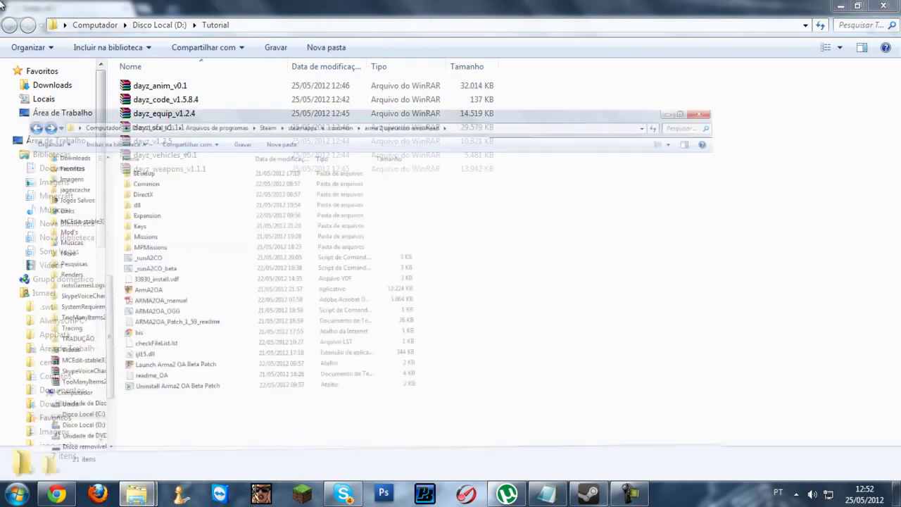
{"action": "left_click", "coordinate": [9, 26]}
{"action": "left_click", "coordinate": [8, 26]}
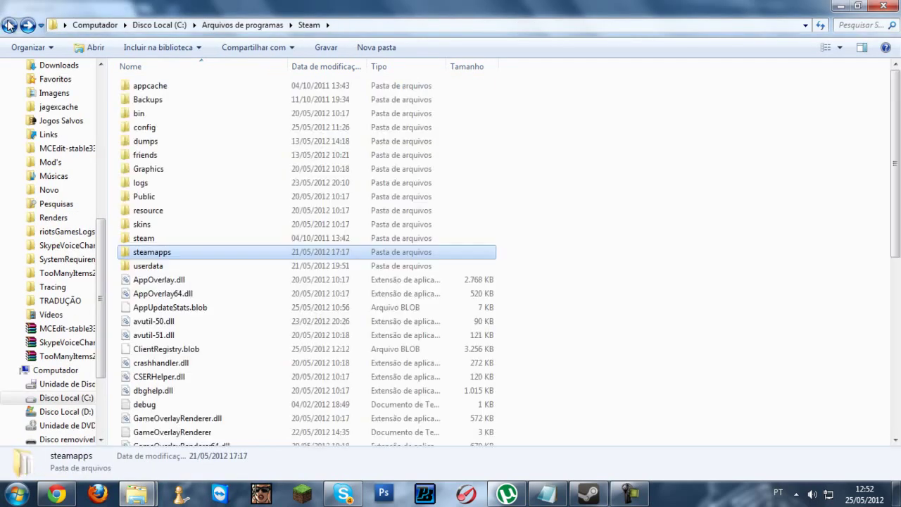
{"action": "left_click", "coordinate": [9, 25]}
{"action": "left_click", "coordinate": [9, 25]}
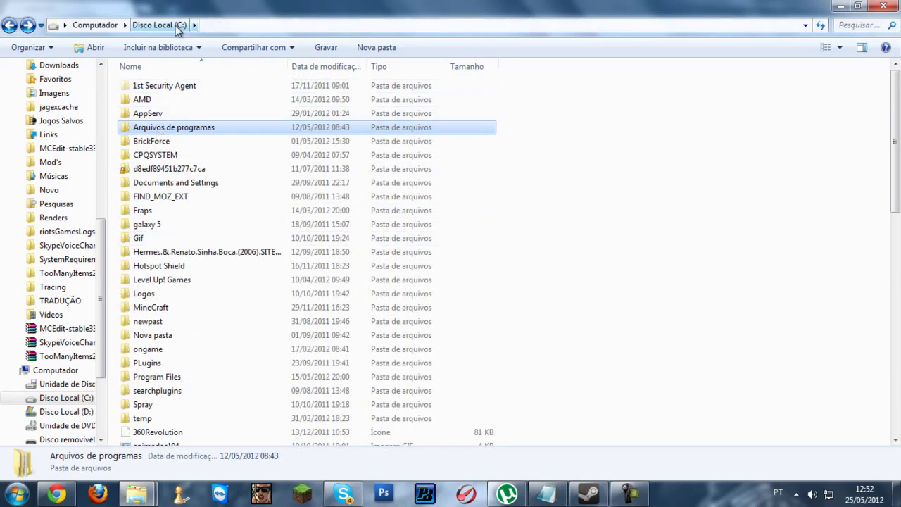
Open the arma 2 operation arrowhead folder through Arquivos de programas, Steam, steamapps and common
{"action": "double_click", "coordinate": [175, 127]}
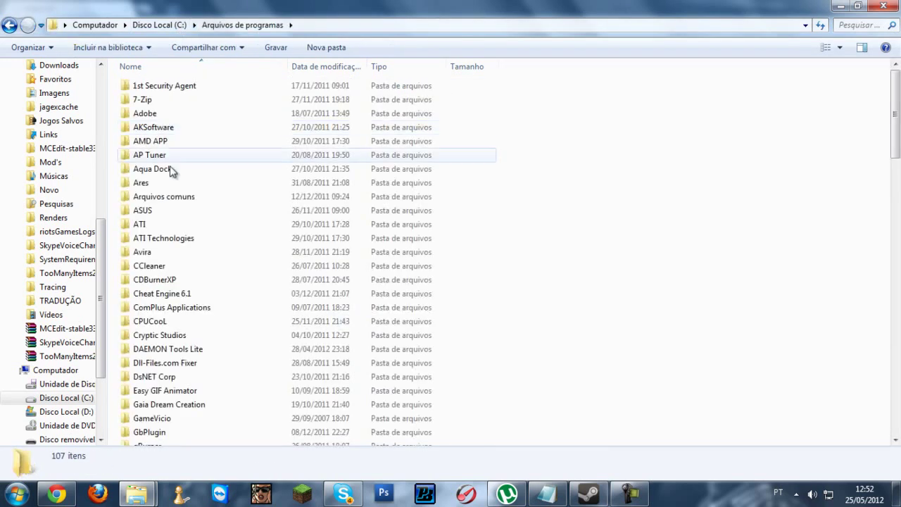
{"action": "scroll", "coordinate": [177, 320], "scroll_direction": "down", "scroll_amount": 10}
{"action": "left_click", "coordinate": [173, 318]}
{"action": "key", "text": "s"}
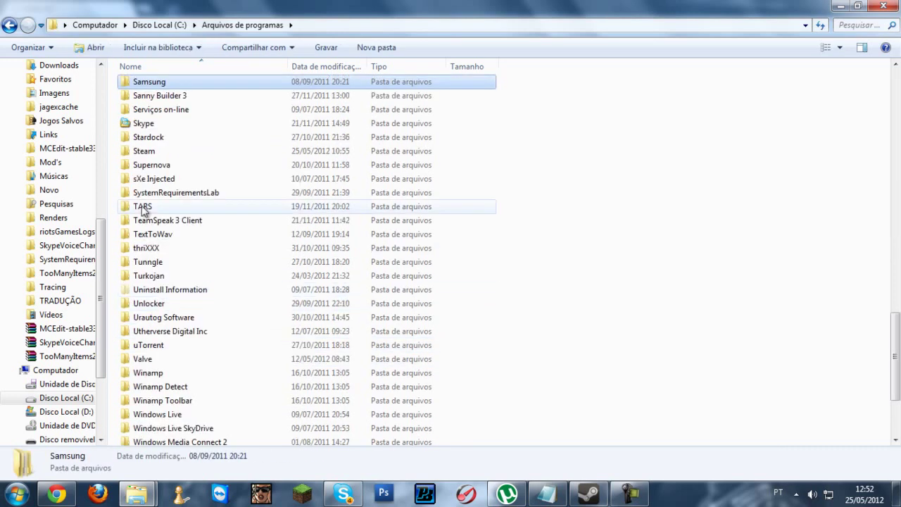
{"action": "key", "text": "s"}
{"action": "double_click", "coordinate": [152, 150]}
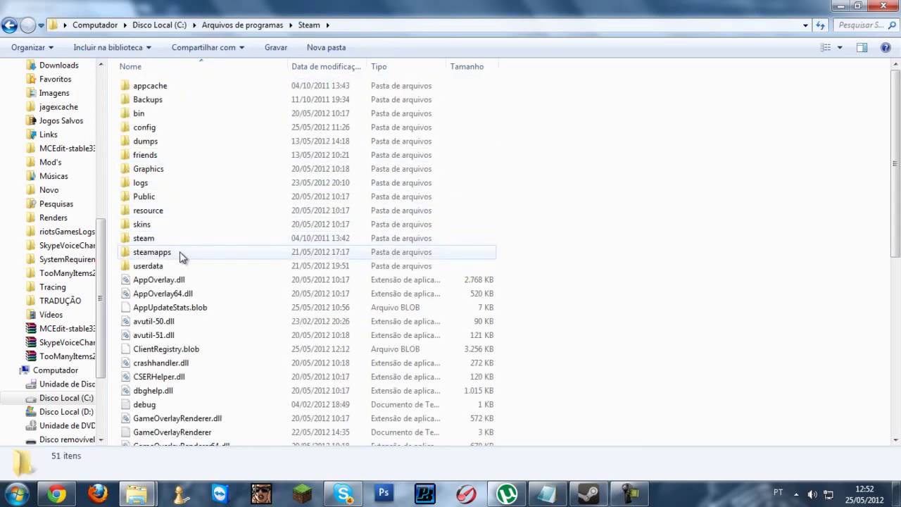
{"action": "double_click", "coordinate": [180, 251]}
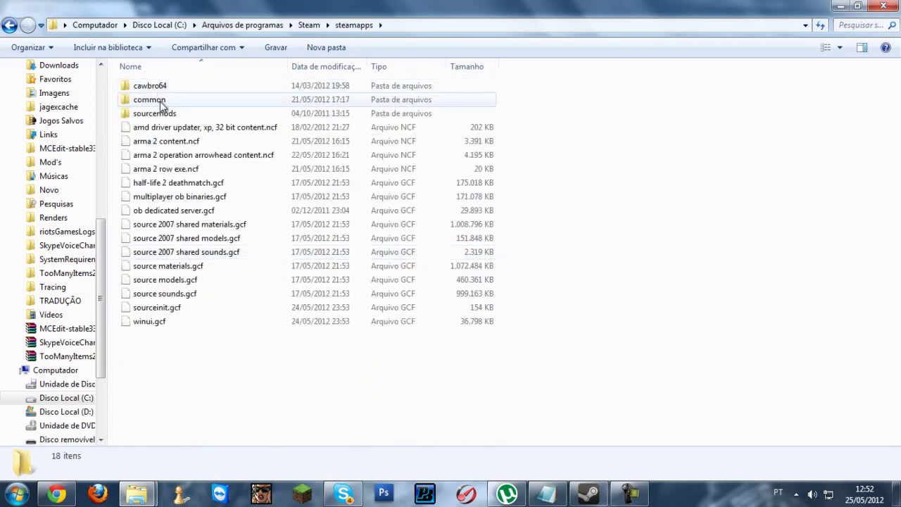
{"action": "double_click", "coordinate": [159, 105]}
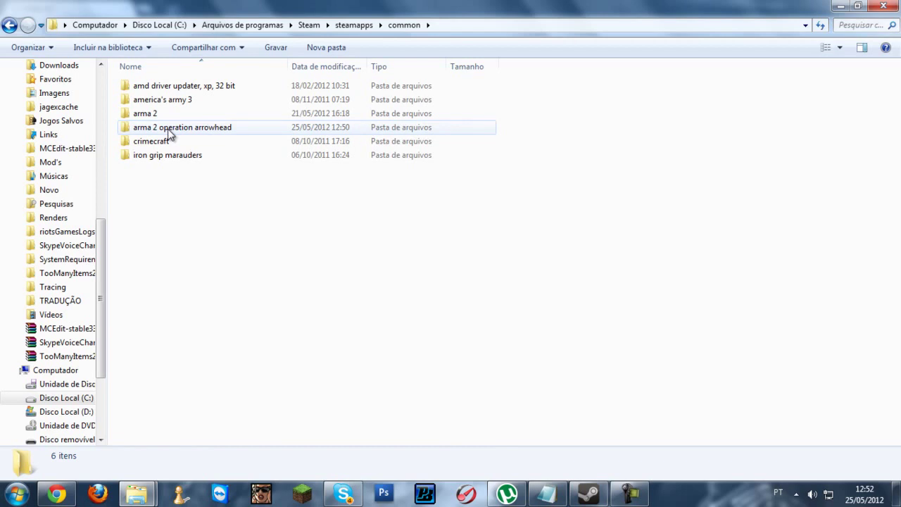
{"action": "double_click", "coordinate": [168, 130]}
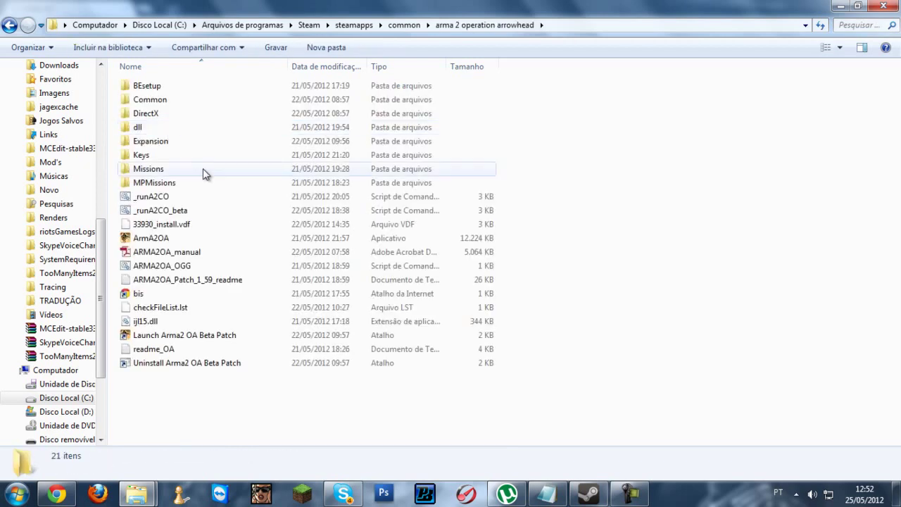
{"action": "left_click_drag", "start_coordinate": [727, 131], "coordinate": [700, 294]}
{"action": "right_click", "coordinate": [700, 294]}
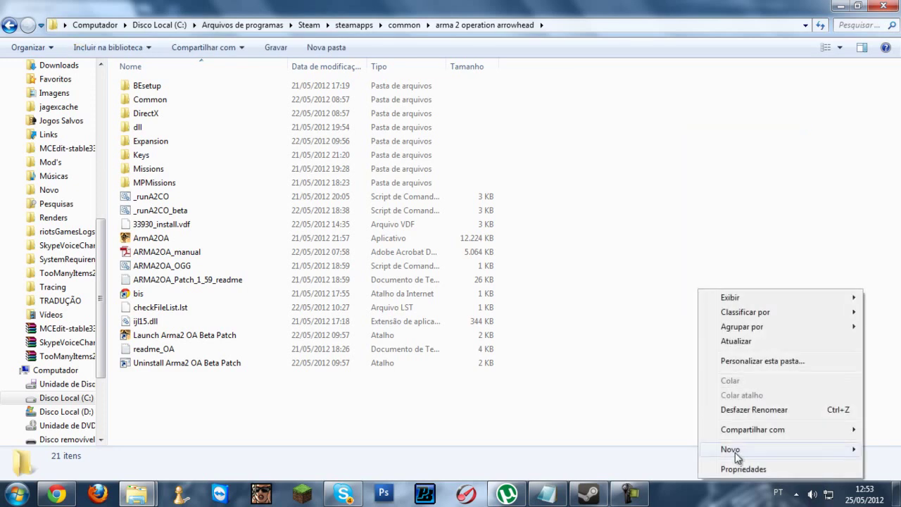
{"action": "mouse_move", "coordinate": [735, 452]}
{"action": "left_click", "coordinate": [556, 242]}
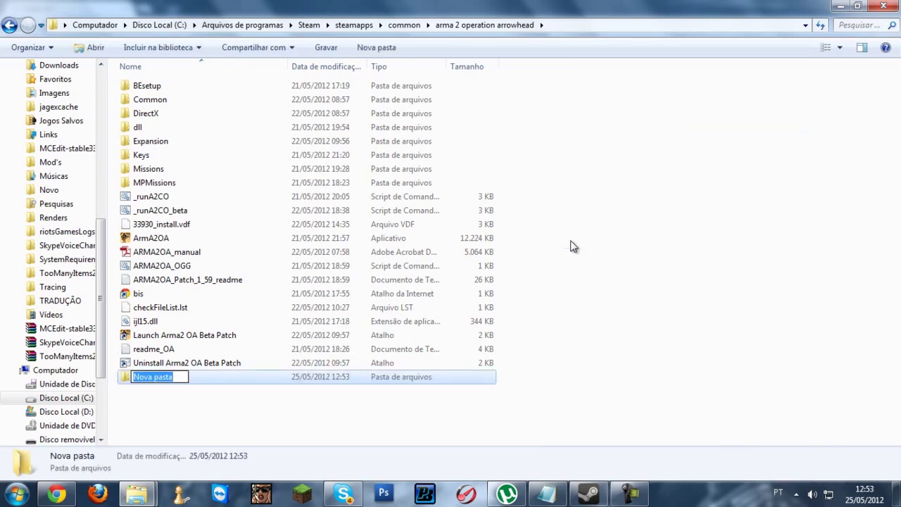
{"action": "type", "text": "@DayZ"}
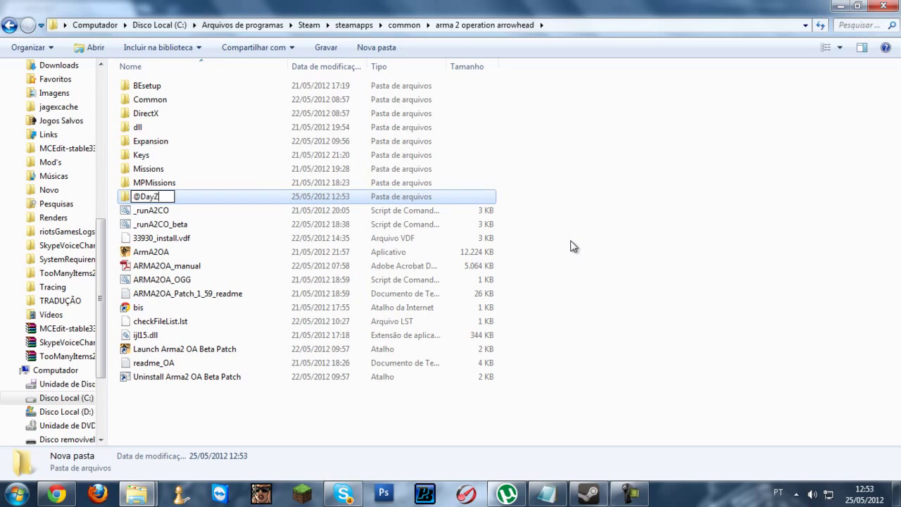
{"action": "left_click", "coordinate": [573, 245]}
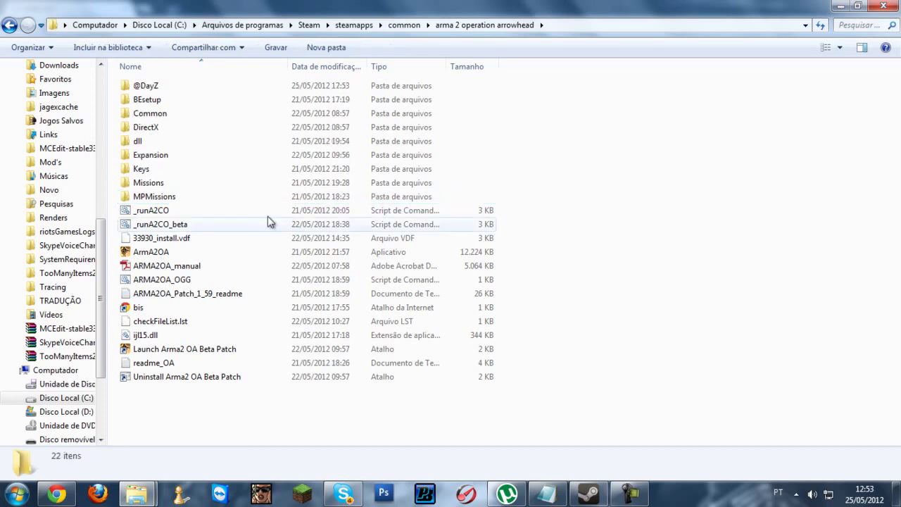
{"action": "double_click", "coordinate": [169, 84]}
{"action": "right_click", "coordinate": [181, 116]}
{"action": "mouse_move", "coordinate": [233, 280]}
{"action": "left_click", "coordinate": [411, 280]}
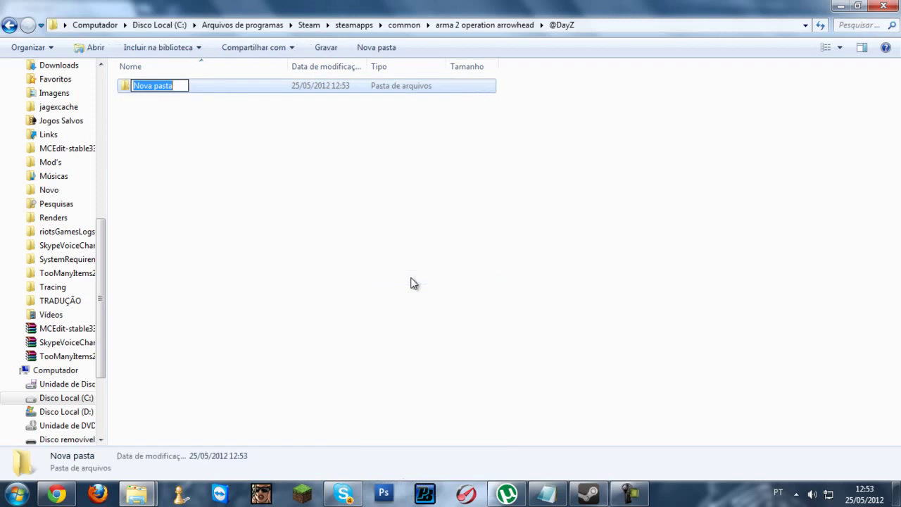
{"action": "type", "text": "Add"}
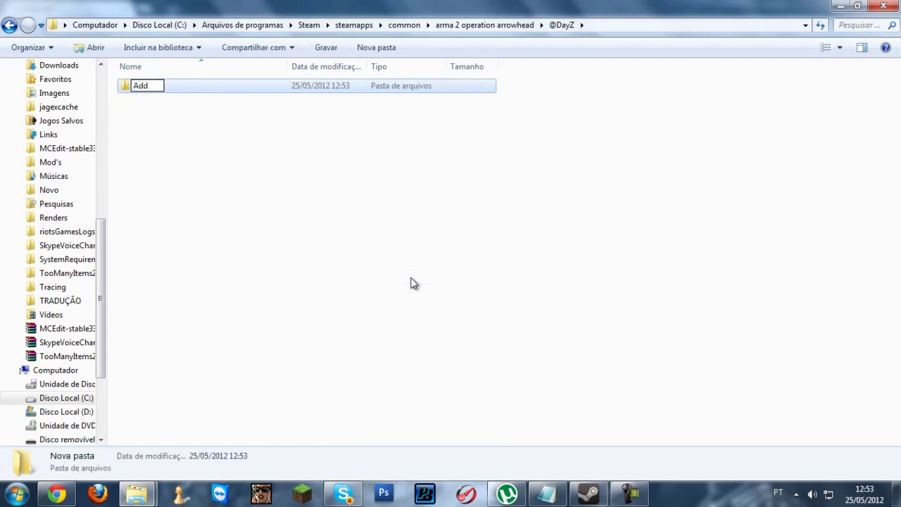
{"action": "type", "text": "ons"}
{"action": "left_click", "coordinate": [411, 282]}
{"action": "left_click_drag", "start_coordinate": [219, 189], "coordinate": [143, 92]}
{"action": "double_click", "coordinate": [141, 87]}
{"action": "left_click_drag", "start_coordinate": [258, 254], "coordinate": [137, 77]}
Copy all seven DayZ archives from the Tutorial folder on Disco Local (D:)
{"action": "mouse_move", "coordinate": [142, 476]}
{"action": "left_click", "coordinate": [211, 436]}
{"action": "left_click_drag", "start_coordinate": [141, 118], "coordinate": [110, 76]}
{"action": "left_click", "coordinate": [241, 227]}
{"action": "right_click", "coordinate": [120, 124]}
{"action": "left_click", "coordinate": [179, 348]}
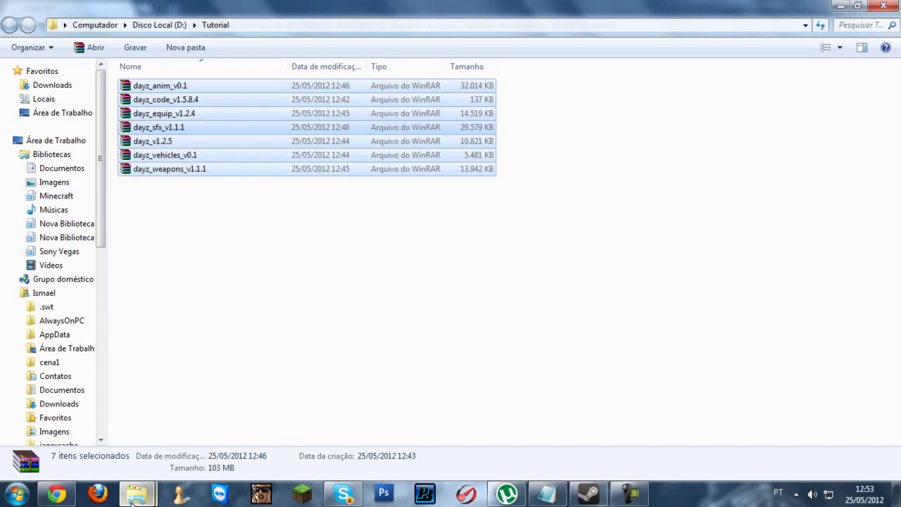
{"action": "mouse_move", "coordinate": [137, 494]}
{"action": "left_click", "coordinate": [113, 454]}
{"action": "right_click", "coordinate": [237, 234]}
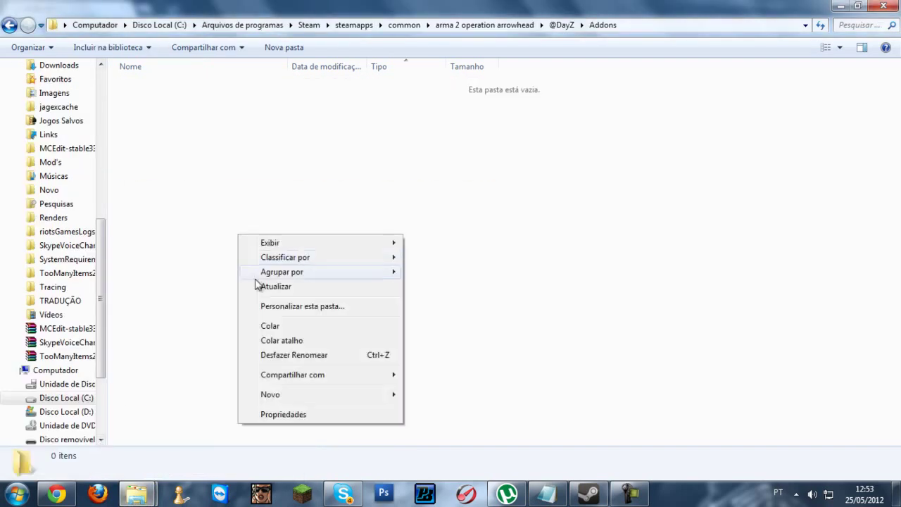
{"action": "left_click", "coordinate": [271, 325]}
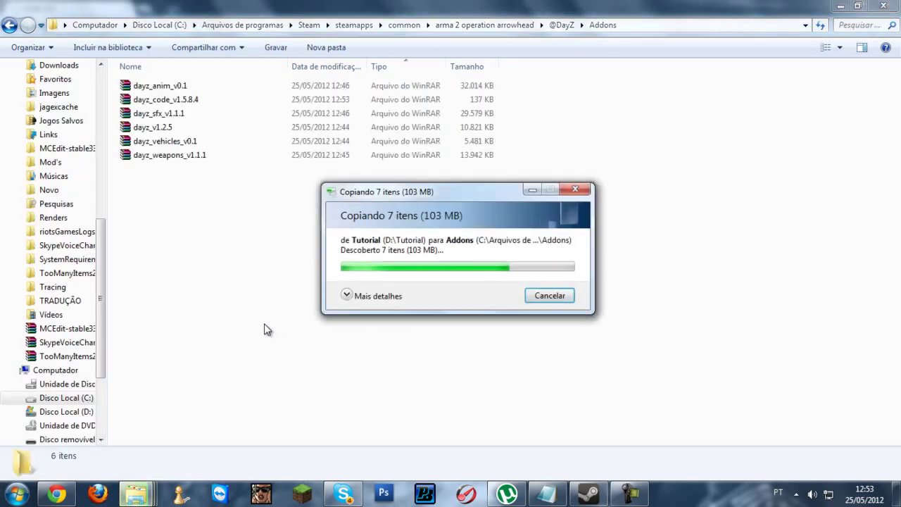
{"action": "left_click_drag", "start_coordinate": [449, 319], "coordinate": [346, 355]}
{"action": "left_click_drag", "start_coordinate": [283, 345], "coordinate": [112, 77]}
{"action": "left_click_drag", "start_coordinate": [250, 243], "coordinate": [109, 74]}
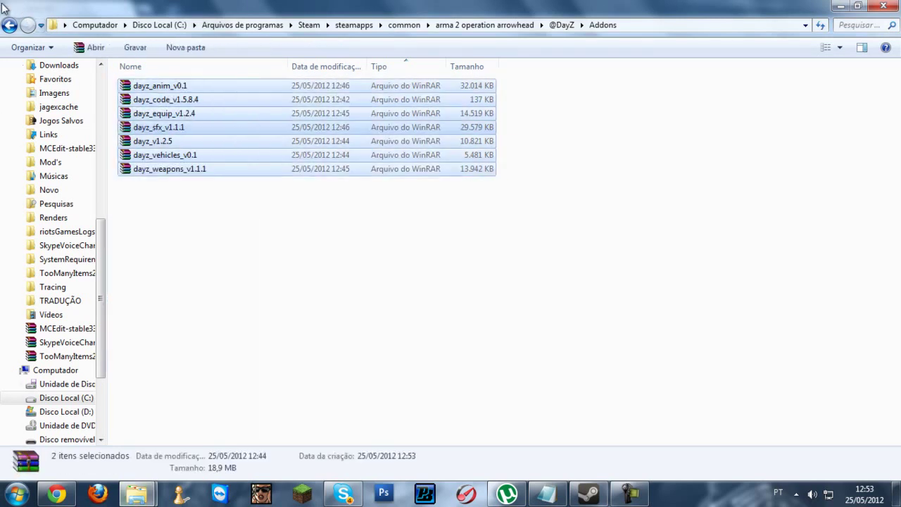
Extract the seven selected DayZ archives directly into the Addons folder and delete the archives once their contents are unpacked
{"action": "right_click", "coordinate": [161, 87]}
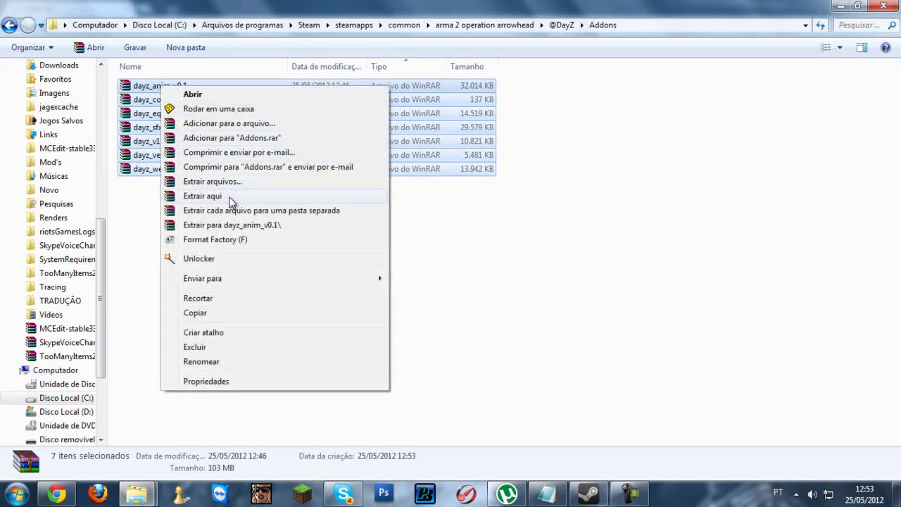
{"action": "left_click", "coordinate": [230, 202]}
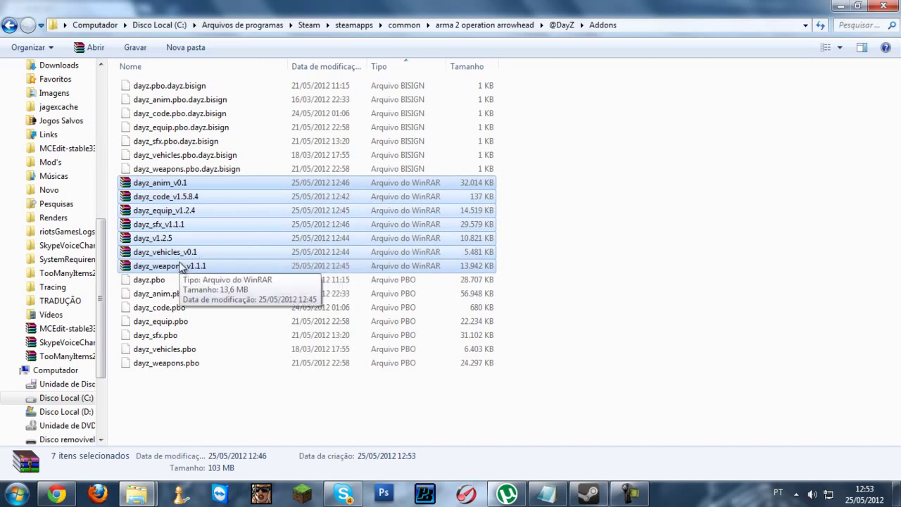
{"action": "key", "text": "Delete"}
{"action": "key", "text": "Return"}
{"action": "left_click_drag", "start_coordinate": [271, 373], "coordinate": [273, 322]}
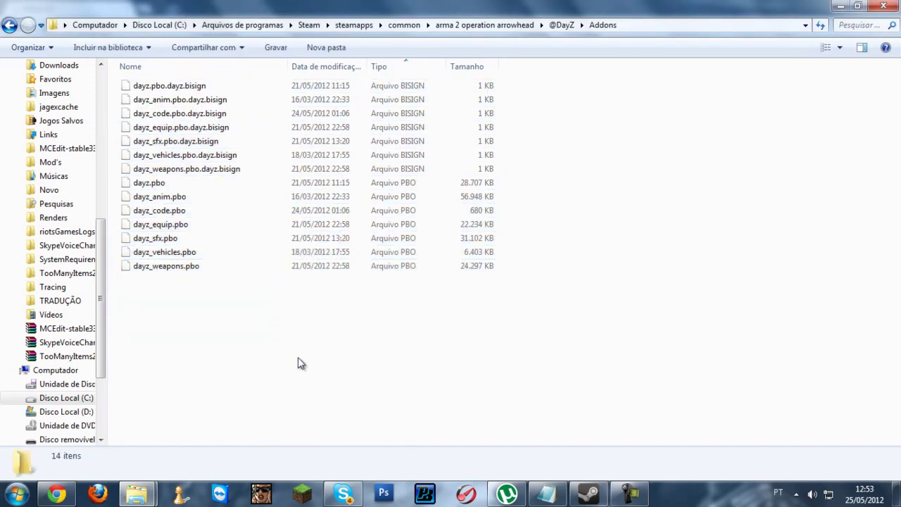
{"action": "key", "text": "ctrl+a"}
{"action": "left_click", "coordinate": [9, 24]}
{"action": "left_click", "coordinate": [27, 25]}
{"action": "left_click", "coordinate": [588, 493]}
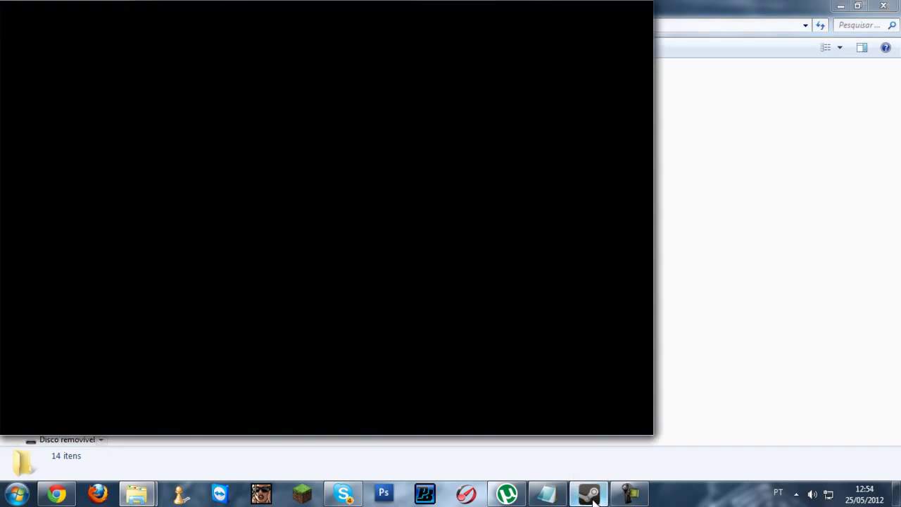
{"action": "left_click", "coordinate": [67, 115]}
{"action": "left_click", "coordinate": [60, 104]}
{"action": "right_click", "coordinate": [54, 104]}
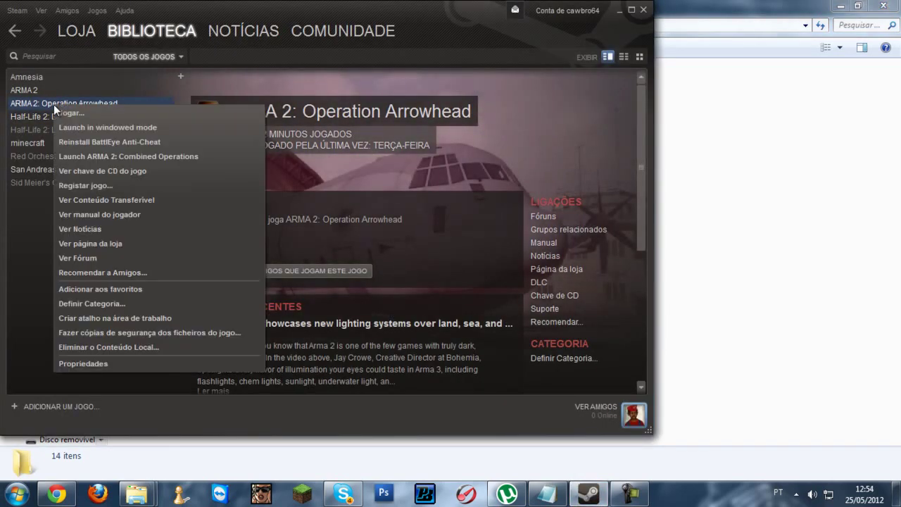
{"action": "left_click", "coordinate": [93, 363]}
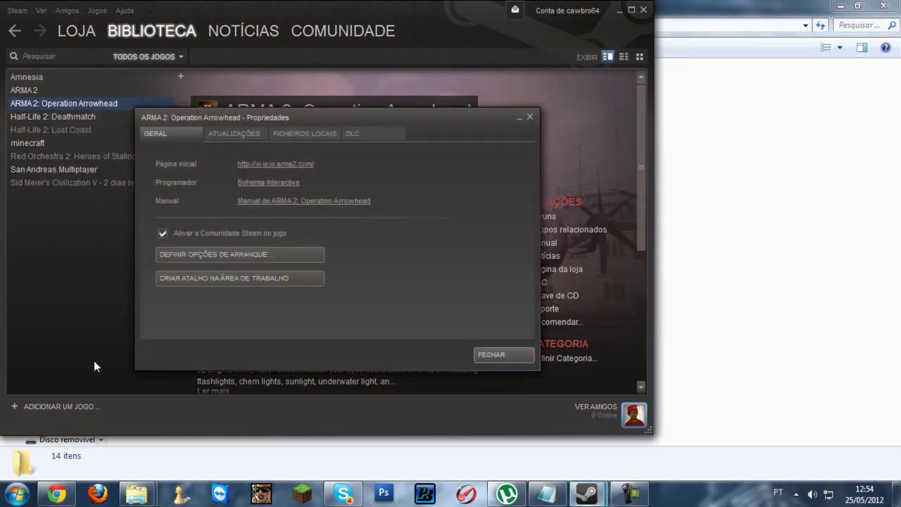
{"action": "left_click", "coordinate": [214, 259]}
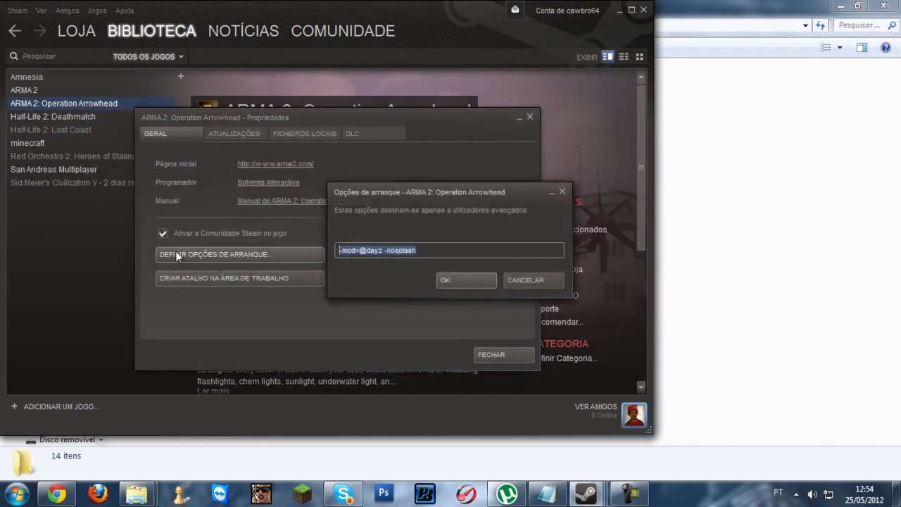
{"action": "left_click", "coordinate": [359, 252]}
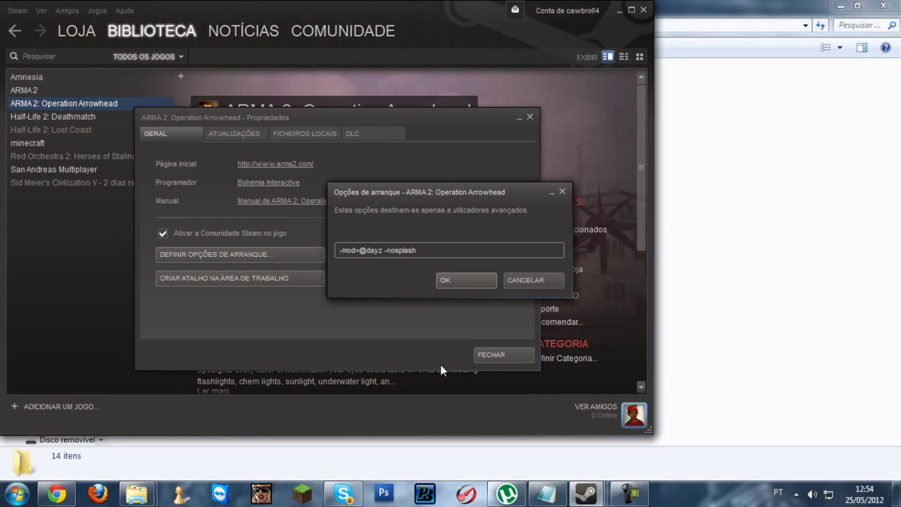
{"action": "left_click", "coordinate": [463, 280]}
{"action": "left_click", "coordinate": [496, 355]}
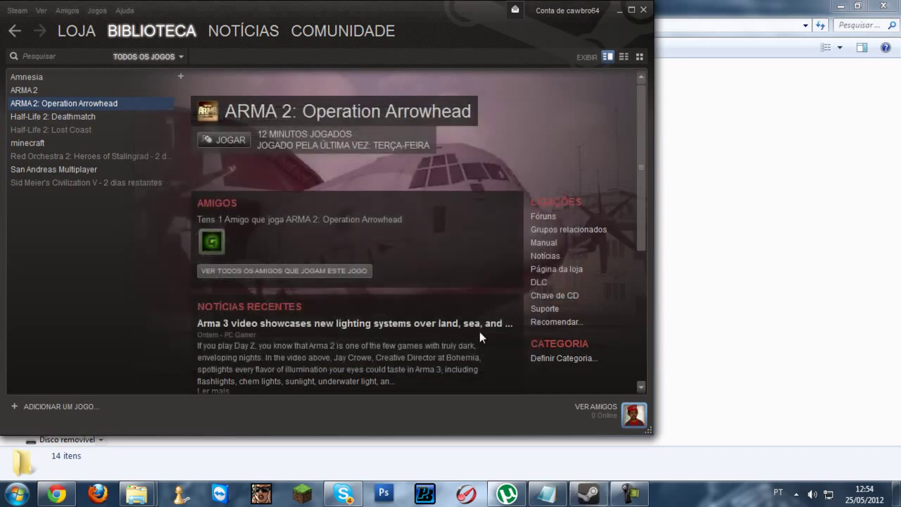
Leave Steam and go back to the arma 2 operation arrowhead folder in File Explorer
{"action": "right_click", "coordinate": [138, 109]}
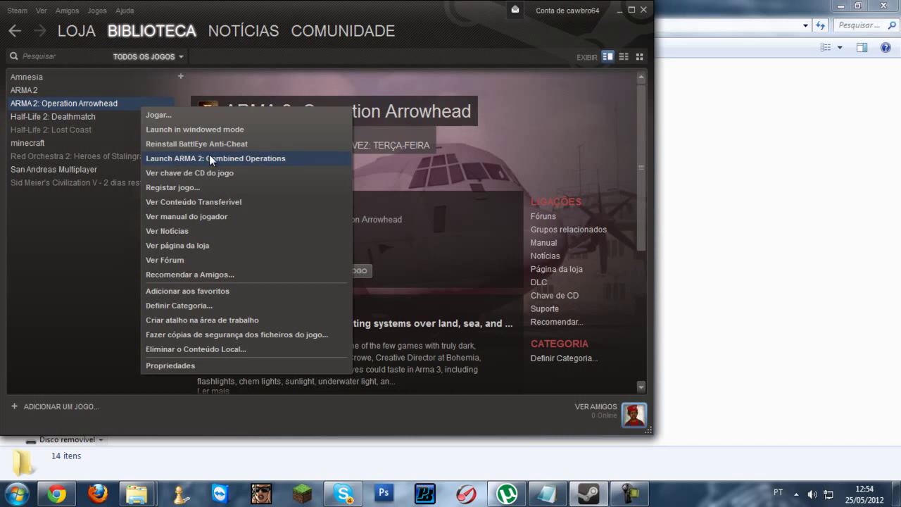
{"action": "left_click", "coordinate": [621, 11]}
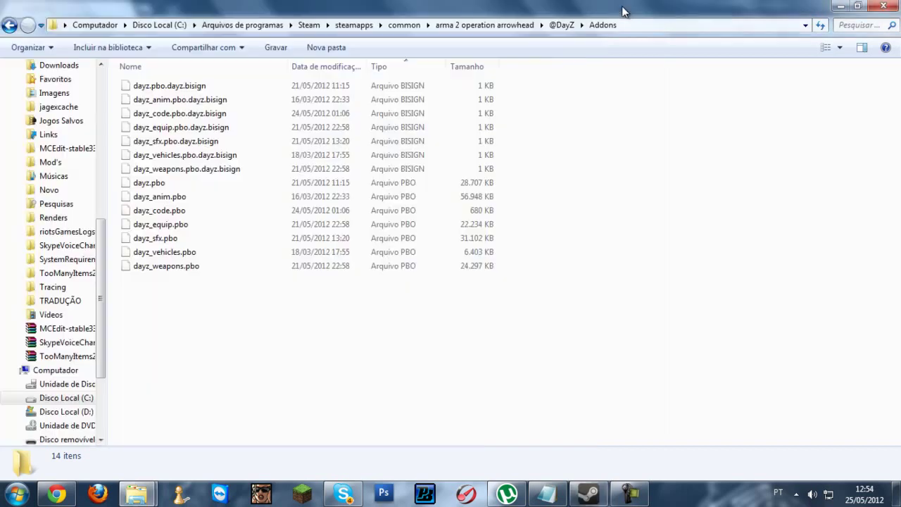
{"action": "left_click", "coordinate": [9, 26]}
{"action": "left_click", "coordinate": [9, 26]}
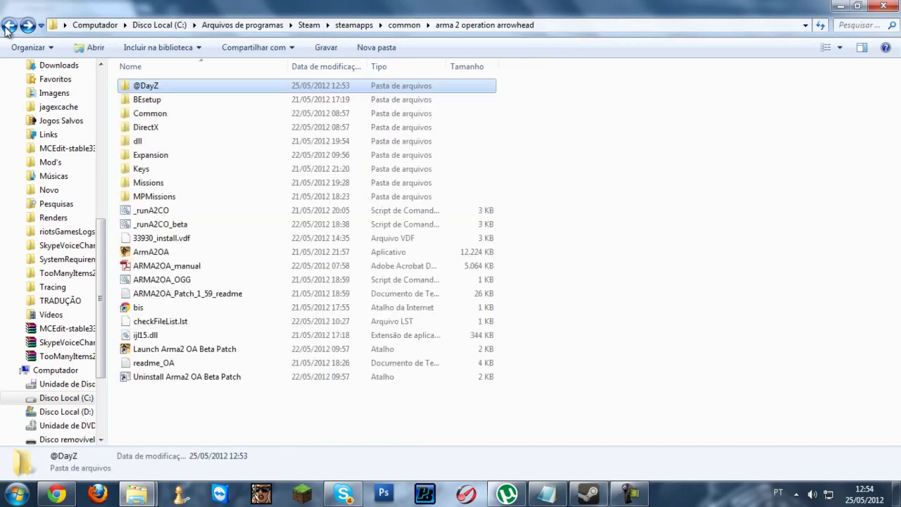
{"action": "double_click", "coordinate": [148, 86]}
{"action": "left_click", "coordinate": [5, 29]}
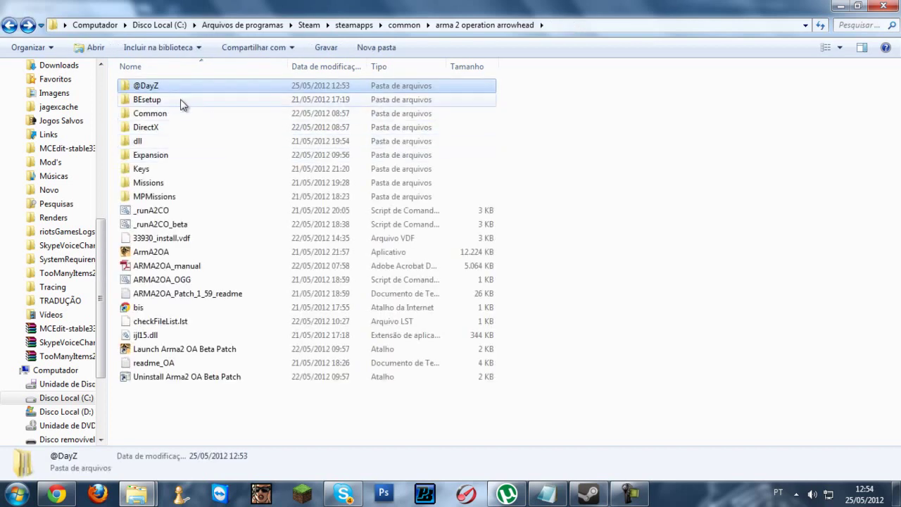
{"action": "left_click_drag", "start_coordinate": [589, 198], "coordinate": [700, 281]}
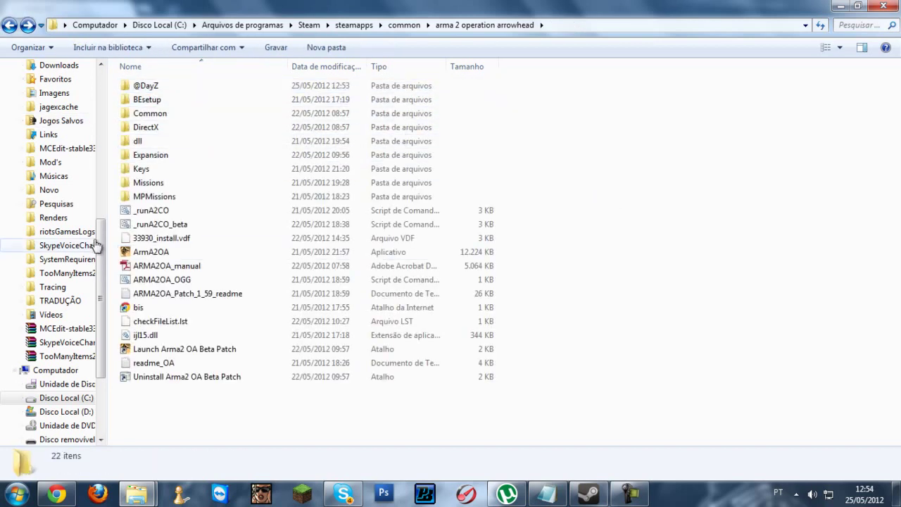
Create a desktop shortcut to the ArmA2OA application and show the desktop
{"action": "left_click", "coordinate": [139, 253]}
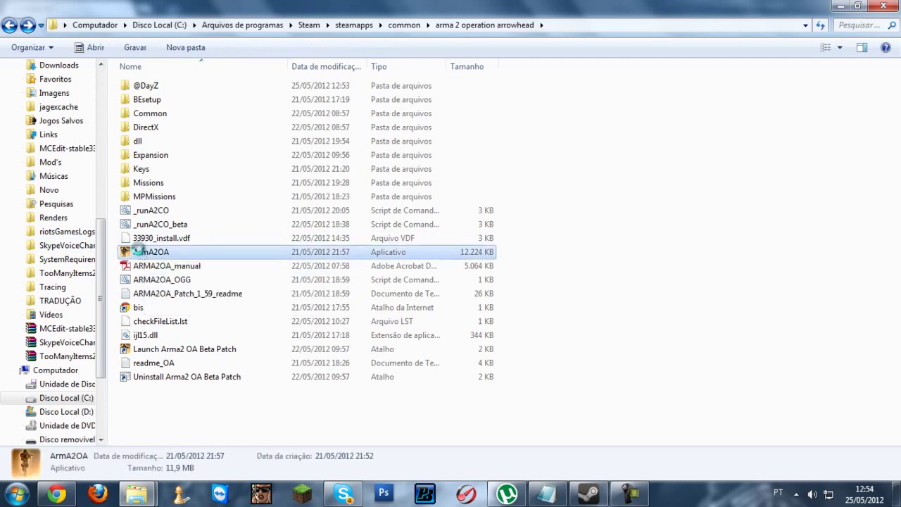
{"action": "right_click", "coordinate": [138, 251]}
{"action": "mouse_move", "coordinate": [338, 354]}
{"action": "left_click", "coordinate": [426, 355]}
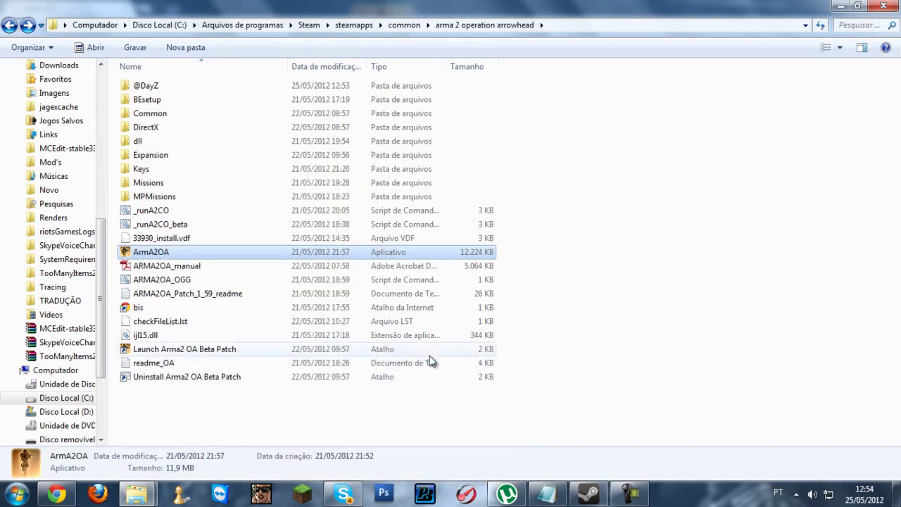
{"action": "left_click", "coordinate": [569, 342]}
{"action": "left_click", "coordinate": [897, 493]}
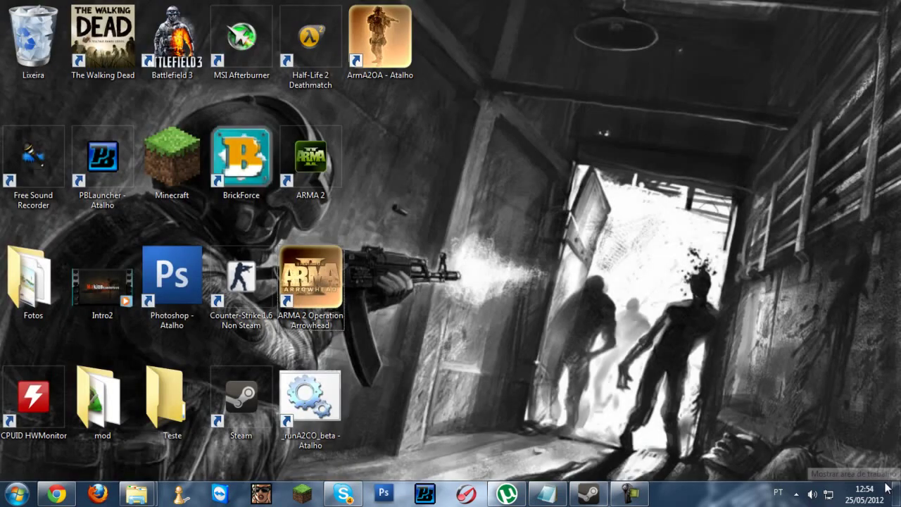
Open the properties of the "ArmA2OA - Atalho" desktop shortcut
{"action": "left_click", "coordinate": [380, 42]}
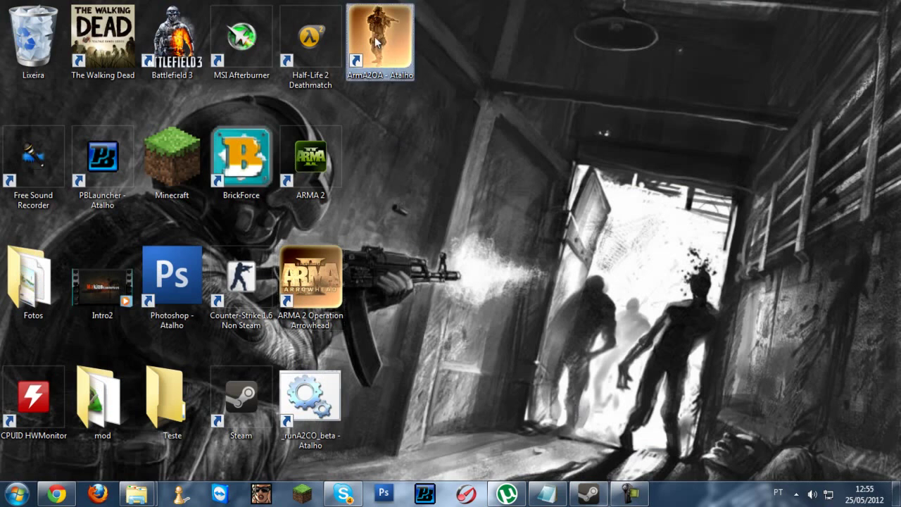
{"action": "right_click", "coordinate": [391, 52]}
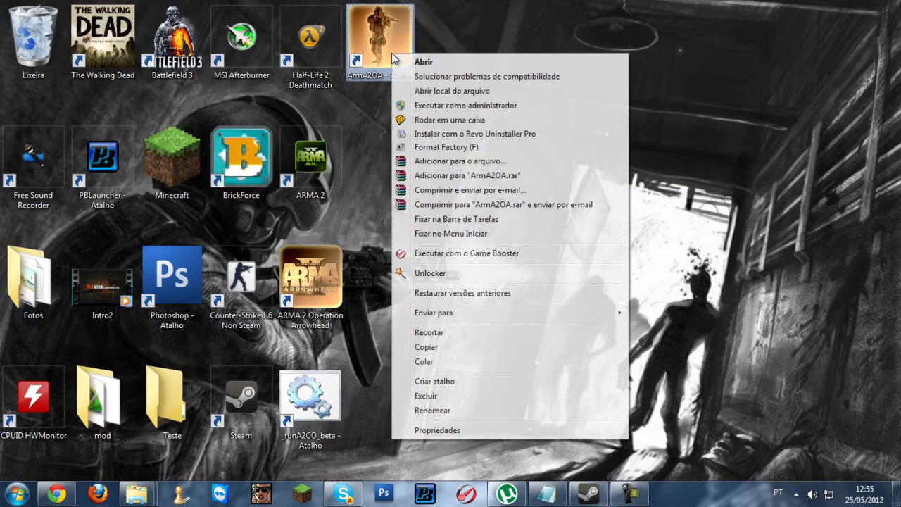
{"action": "left_click", "coordinate": [443, 431]}
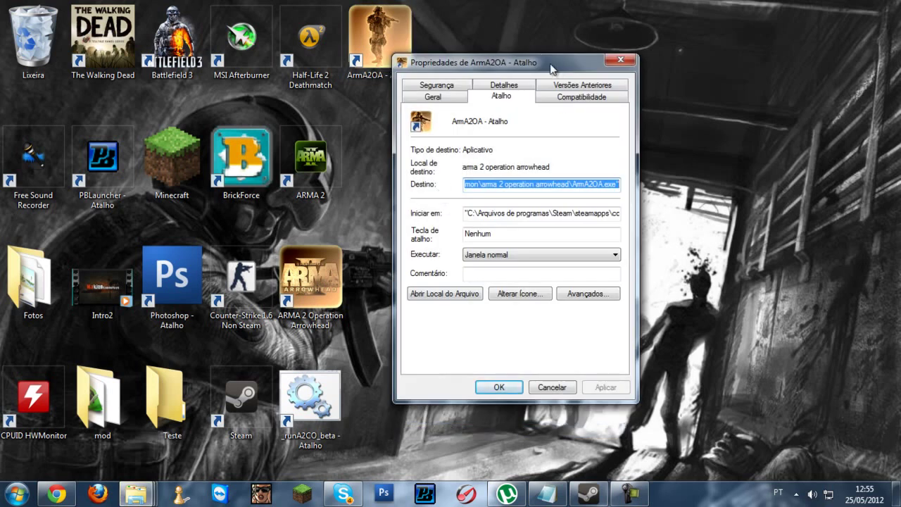
{"action": "left_click_drag", "start_coordinate": [555, 71], "coordinate": [432, 58]}
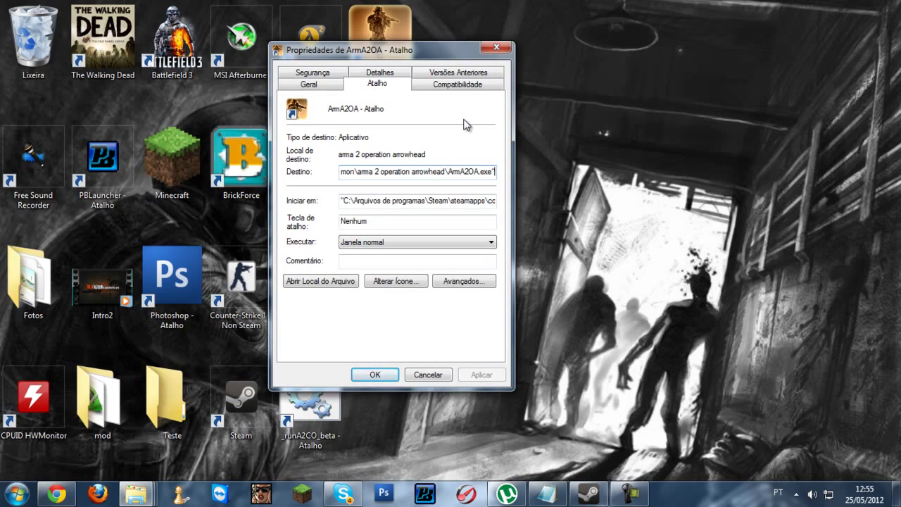
{"action": "left_click", "coordinate": [547, 493]}
{"action": "left_click_drag", "start_coordinate": [291, 165], "coordinate": [2, 55]}
{"action": "right_click", "coordinate": [152, 104]}
{"action": "left_click", "coordinate": [185, 147]}
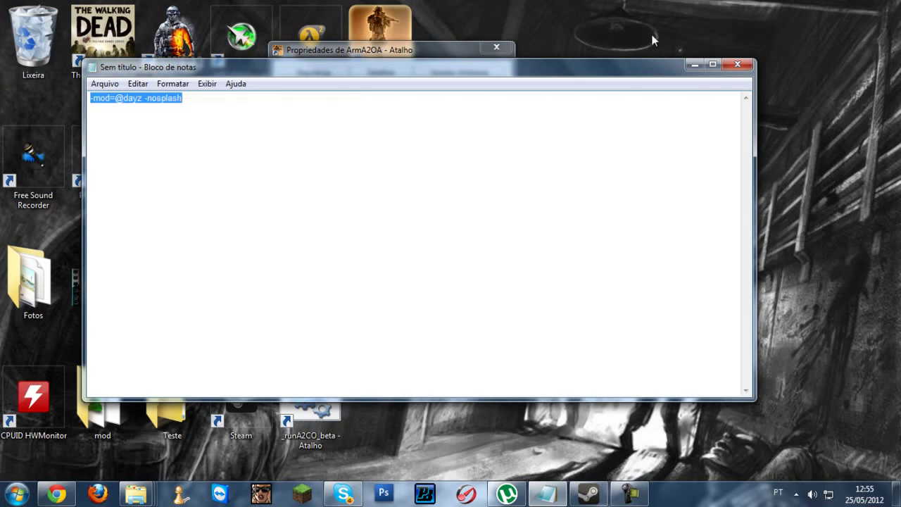
{"action": "left_click", "coordinate": [694, 66]}
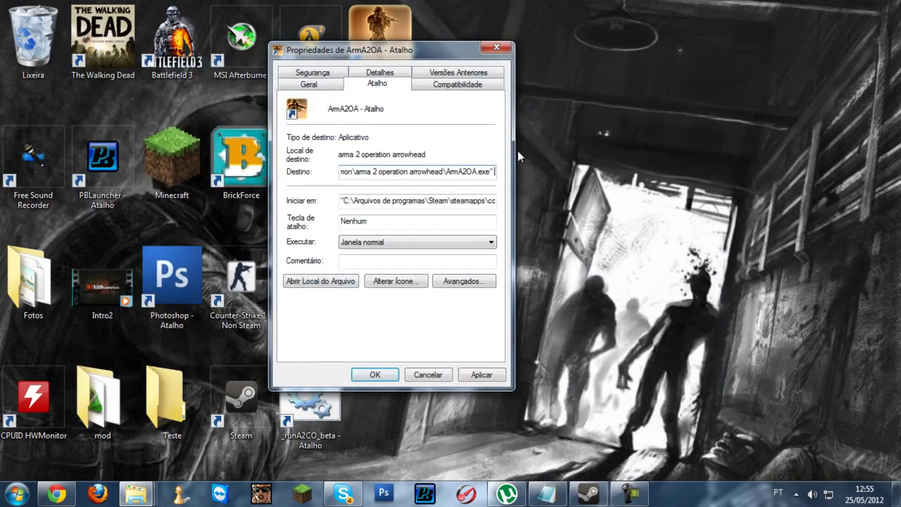
{"action": "key", "text": "ctrl+v"}
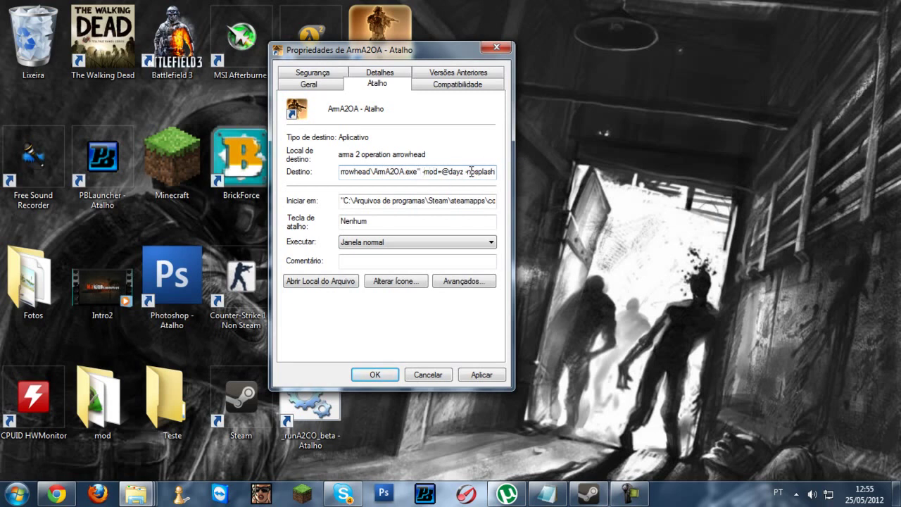
{"action": "left_click", "coordinate": [484, 376]}
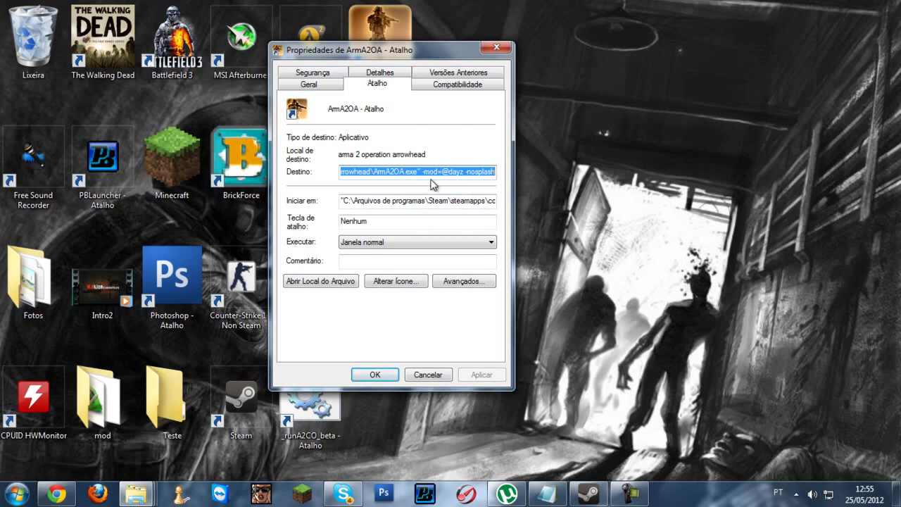
{"action": "left_click", "coordinate": [386, 374]}
{"action": "left_click_drag", "start_coordinate": [483, 178], "coordinate": [528, 225]}
{"action": "left_click", "coordinate": [587, 492]}
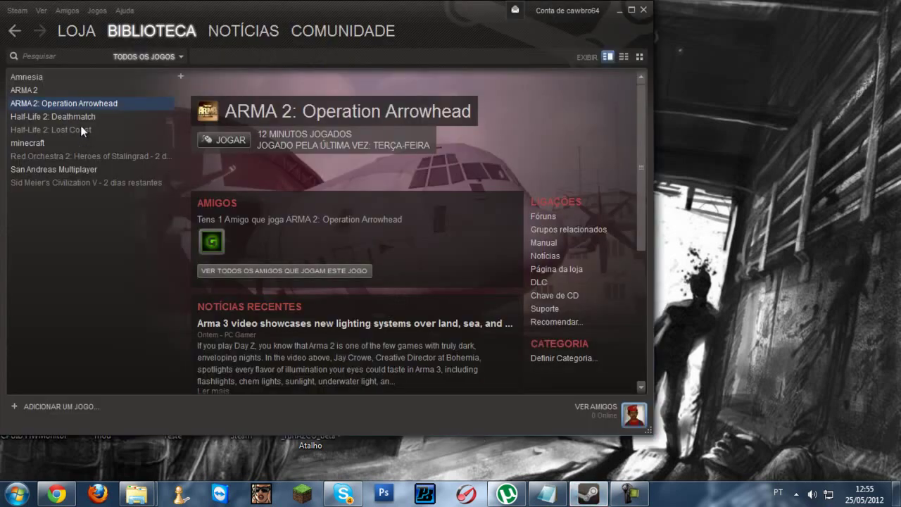
{"action": "left_click", "coordinate": [619, 10]}
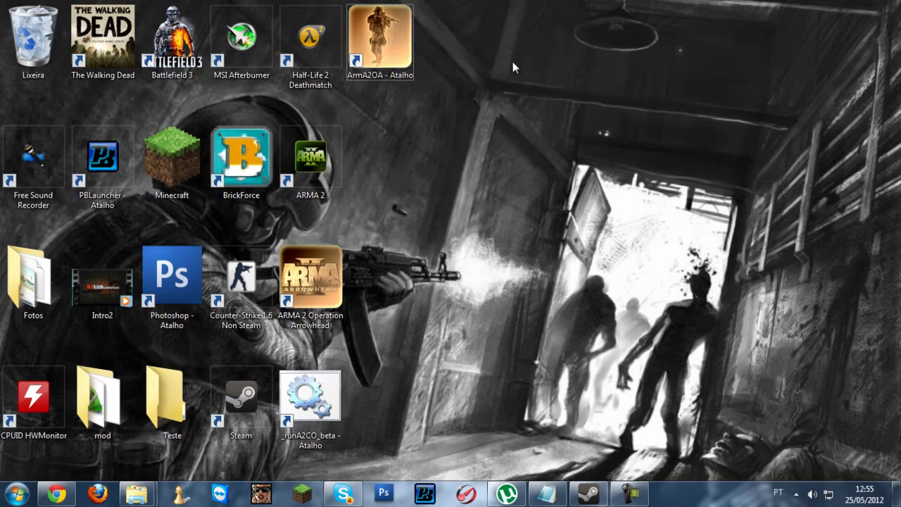
{"action": "left_click", "coordinate": [550, 492]}
{"action": "left_click", "coordinate": [555, 496]}
{"action": "left_click_drag", "start_coordinate": [546, 256], "coordinate": [665, 341]}
{"action": "left_click_drag", "start_coordinate": [697, 292], "coordinate": [743, 318]}
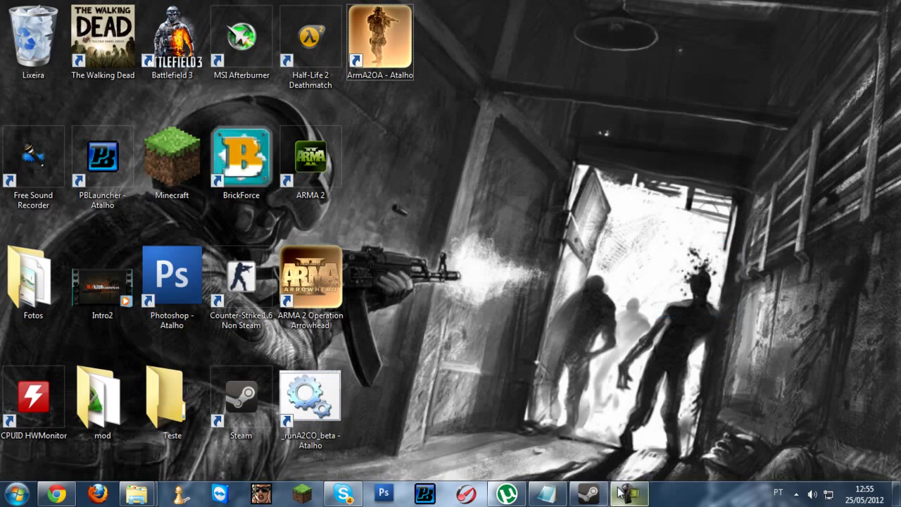